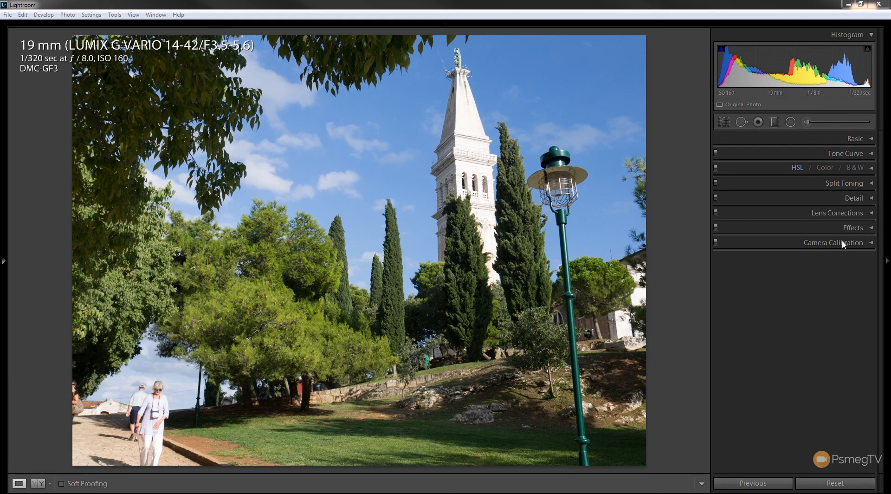
# Step: Compare the Auto, Off, Vertical and Full Upright corrections on the tower photo and apply Auto
pyautogui.click(867, 214)
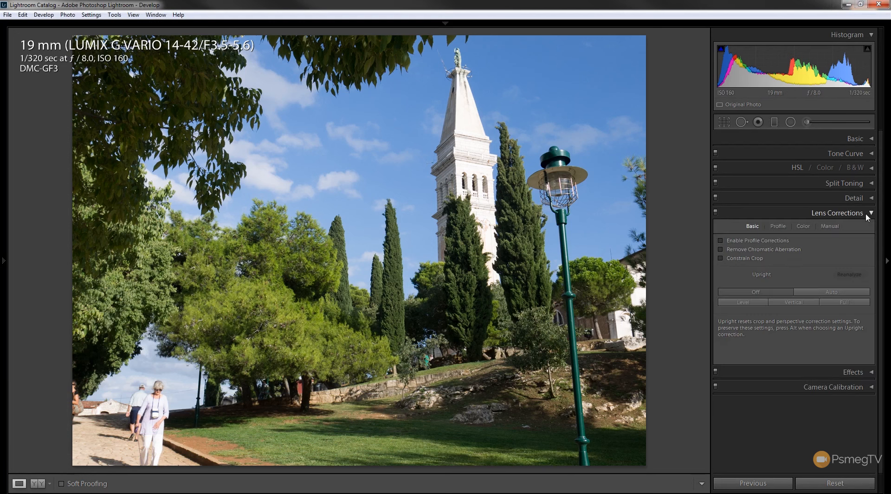
pyautogui.click(831, 293)
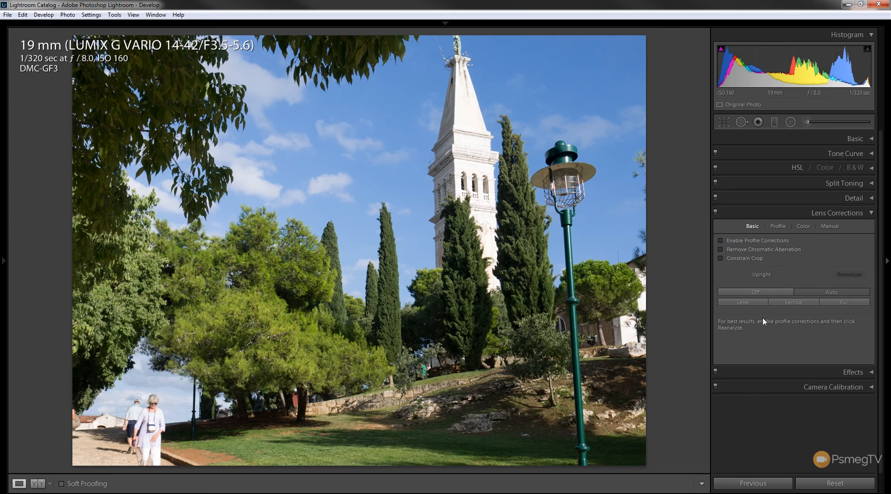
pyautogui.click(770, 297)
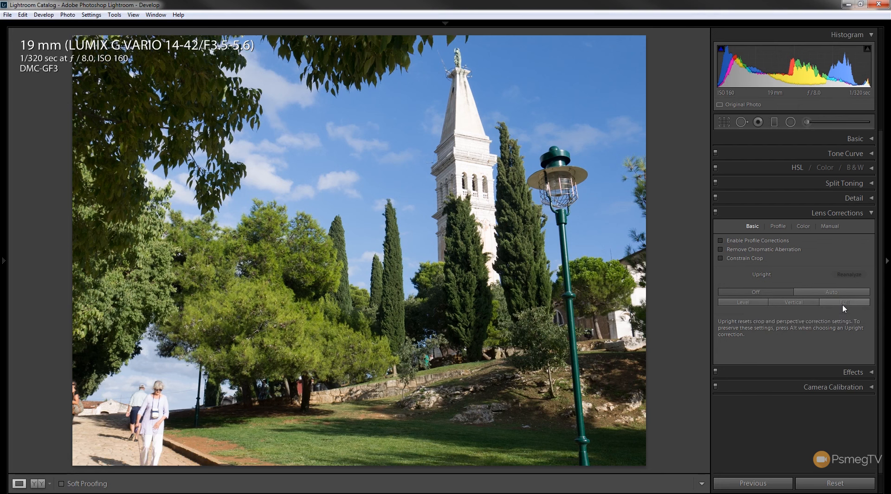
pyautogui.click(806, 303)
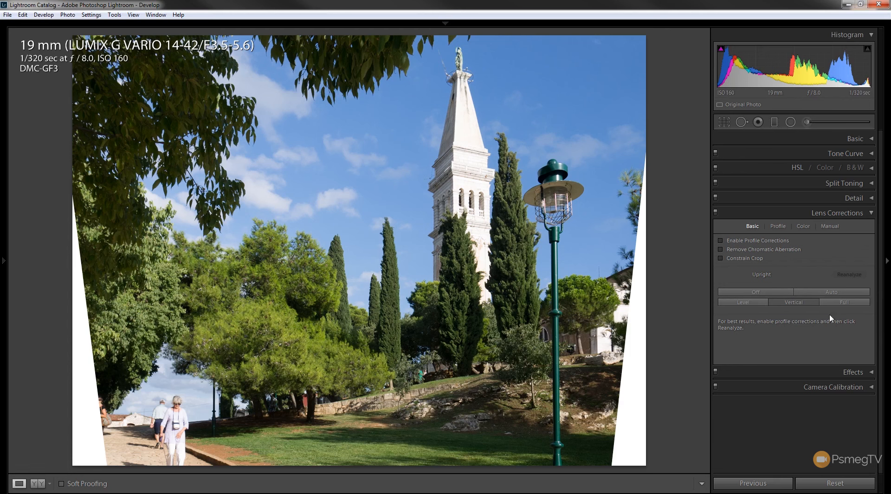
pyautogui.click(837, 304)
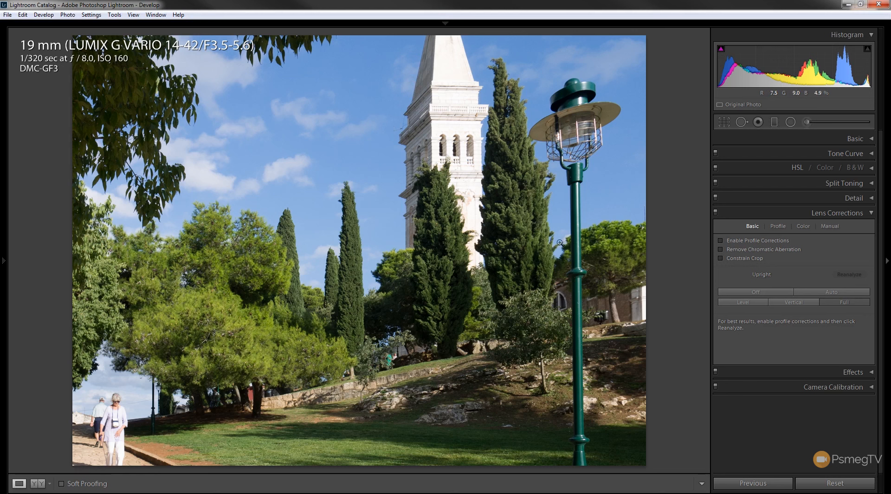
pyautogui.click(846, 302)
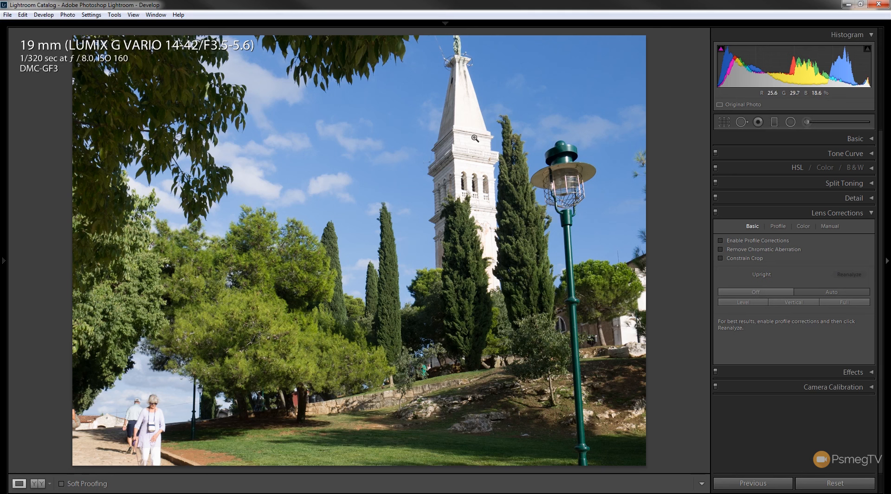
# Step: Set up an Adjustment Brush with exposure −1.02 and size 12 for the close-up of the white bell tower
pyautogui.moveTo(469, 132); pyautogui.dragTo(338, 280)
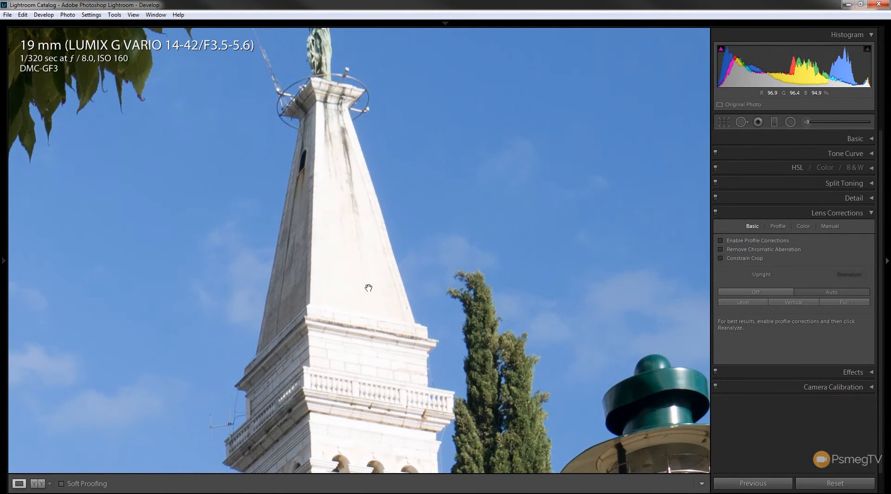
pyautogui.moveTo(365, 288); pyautogui.dragTo(418, 425)
pyautogui.moveTo(364, 51); pyautogui.dragTo(357, 235)
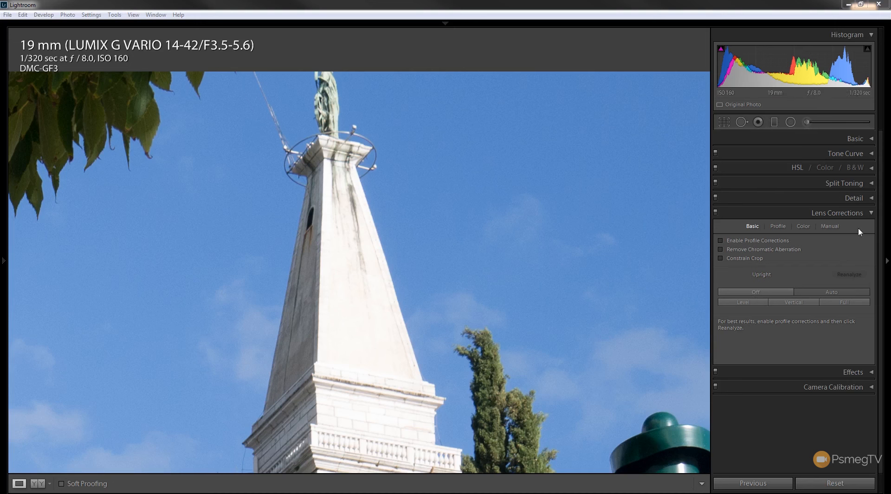
pyautogui.click(870, 214)
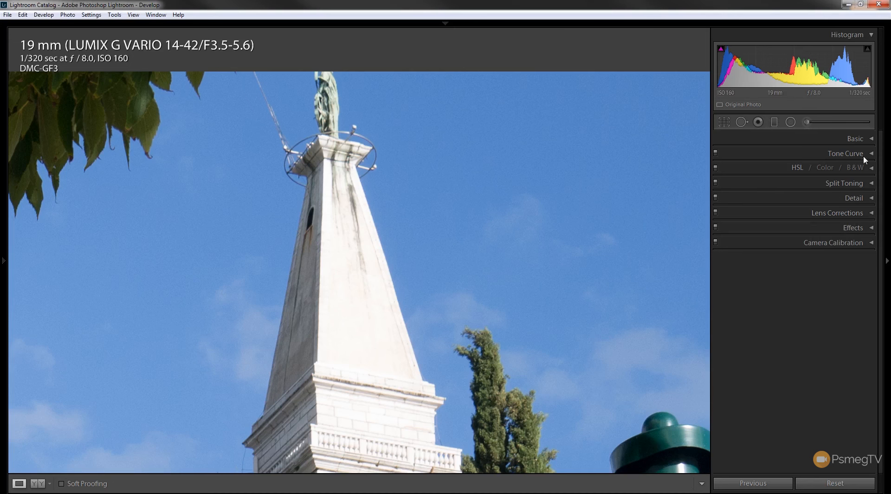
pyautogui.click(866, 141)
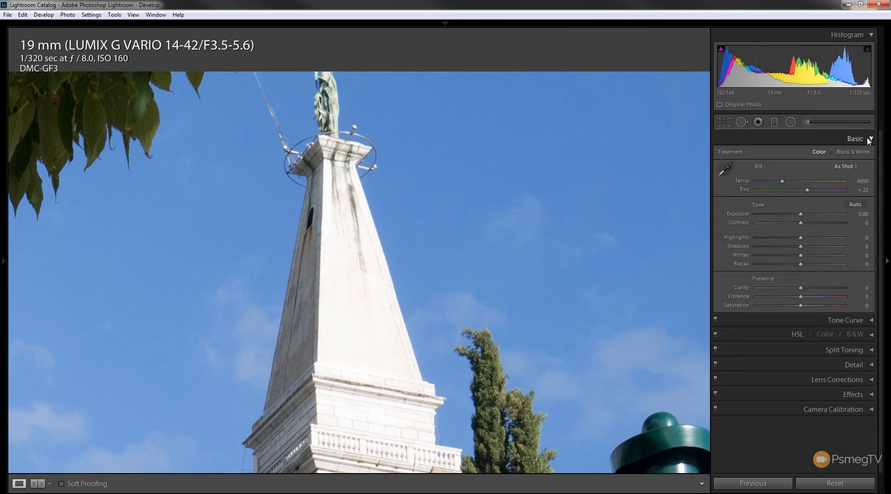
pyautogui.click(807, 122)
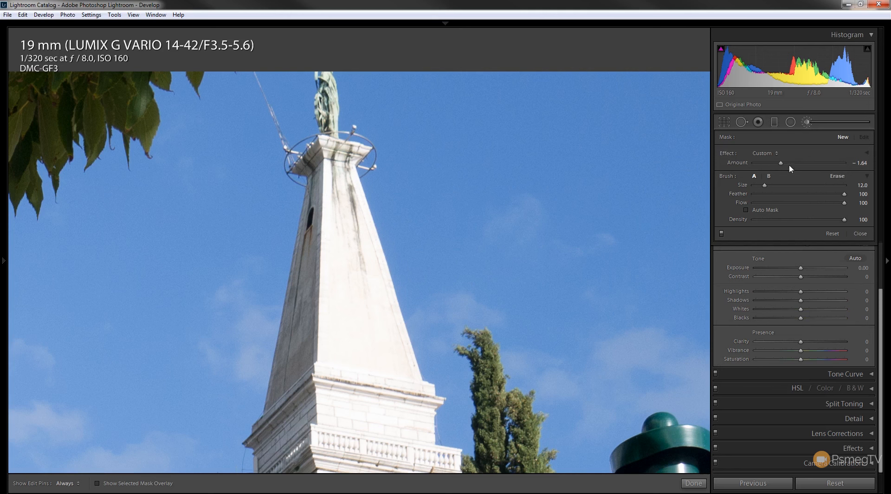
pyautogui.click(867, 154)
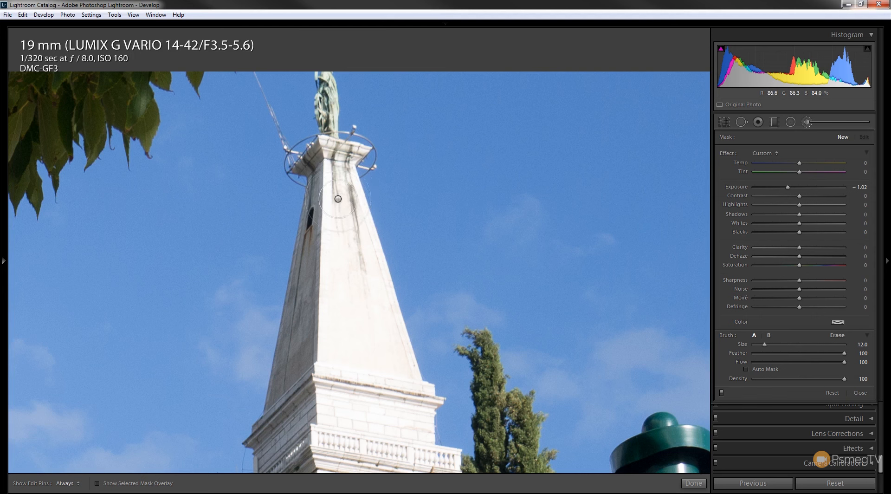
# Step: Brush the darkening adjustment over the tower's pointed spire
pyautogui.press('h')
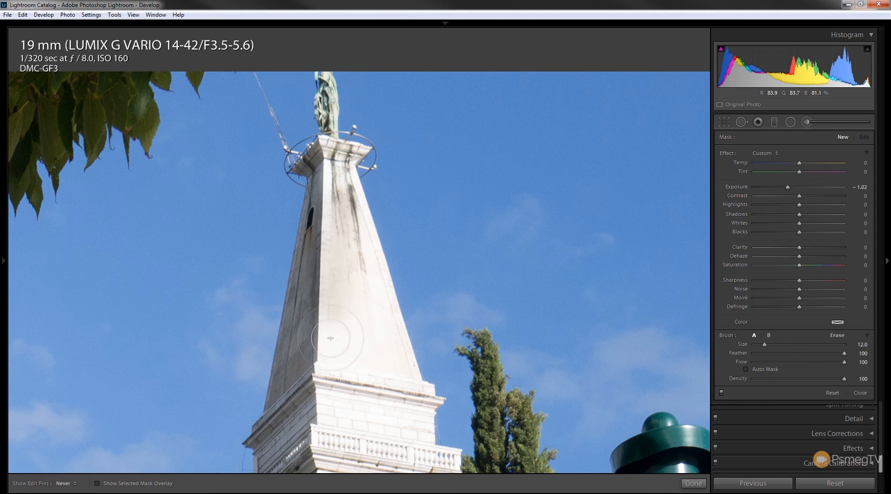
pyautogui.moveTo(387, 360)
pyautogui.mouseDown()
pyautogui.moveTo(369, 324)
pyautogui.moveTo(331, 163)
pyautogui.mouseUp()
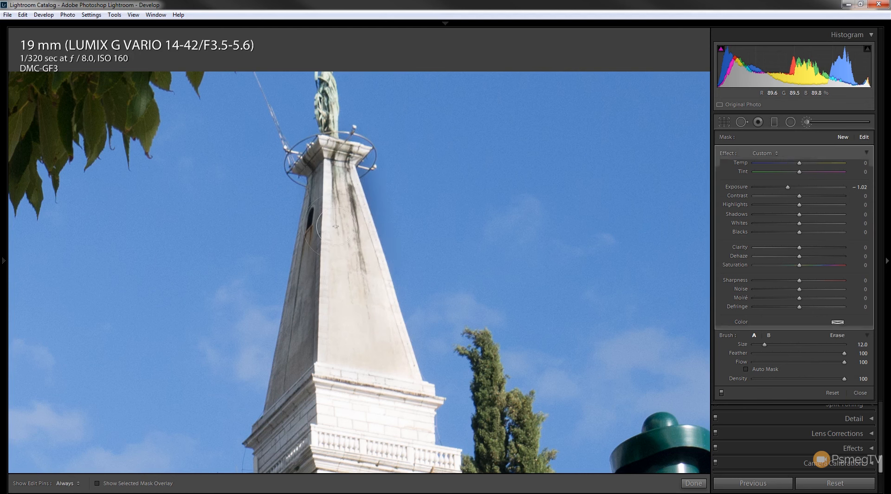
pyautogui.press('h')
# Step: Extend the brushed mask over the stonework and balustrade just below the spire
pyautogui.moveTo(397, 398); pyautogui.dragTo(377, 275)
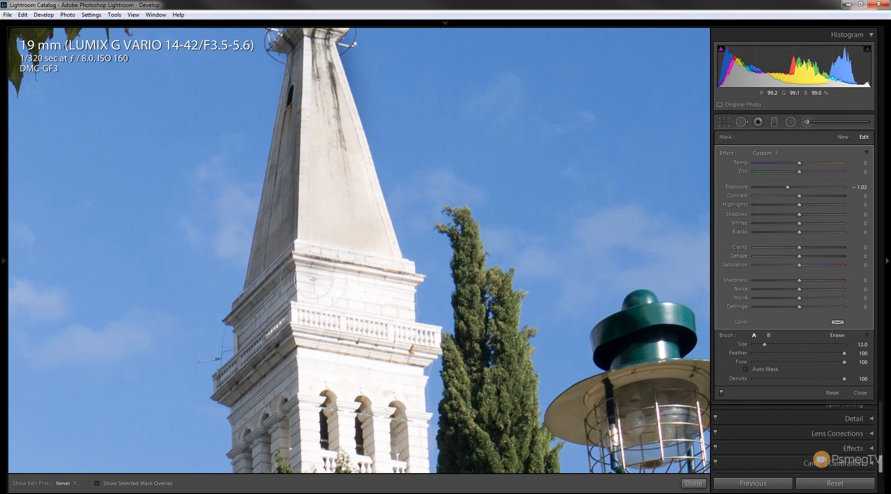
pyautogui.press('h')
pyautogui.moveTo(367, 298)
pyautogui.mouseDown()
pyautogui.moveTo(320, 257)
pyautogui.moveTo(399, 264)
pyautogui.moveTo(409, 275)
pyautogui.moveTo(412, 336)
pyautogui.moveTo(353, 331)
pyautogui.mouseUp()
pyautogui.press('h')
pyautogui.press('h')
pyautogui.moveTo(315, 361)
pyautogui.mouseDown()
pyautogui.moveTo(415, 373)
pyautogui.moveTo(326, 377)
pyautogui.mouseUp()
pyautogui.press('h')
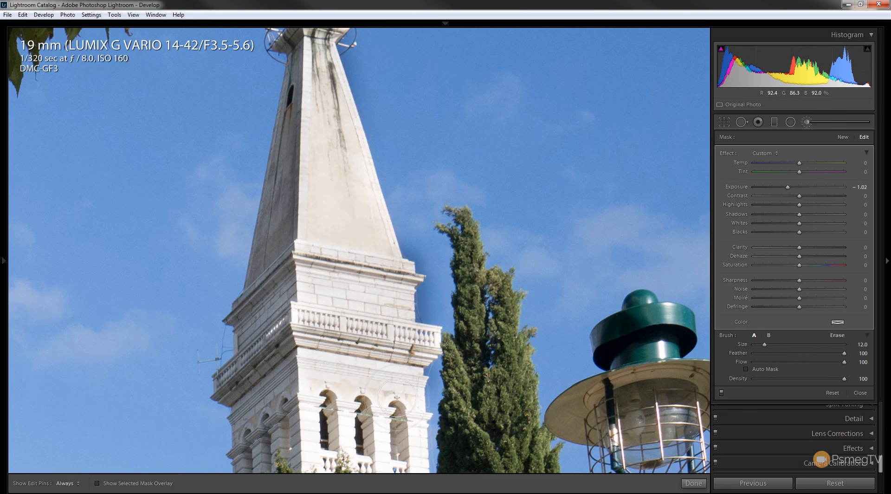
# Step: Continue the brushed mask over the arched belfry and the lower tower wall between the cypresses
pyautogui.moveTo(402, 402); pyautogui.dragTo(380, 214)
pyautogui.press('h')
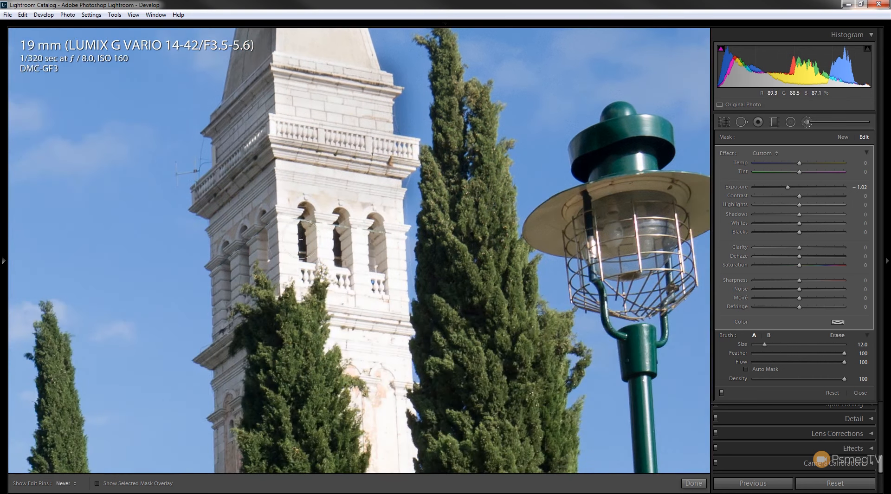
pyautogui.moveTo(356, 333)
pyautogui.mouseDown()
pyautogui.moveTo(377, 383)
pyautogui.moveTo(354, 385)
pyautogui.moveTo(327, 138)
pyautogui.mouseUp()
pyautogui.press('h')
pyautogui.moveTo(374, 170)
pyautogui.mouseDown()
pyautogui.moveTo(376, 336)
pyautogui.moveTo(375, 302)
pyautogui.mouseUp()
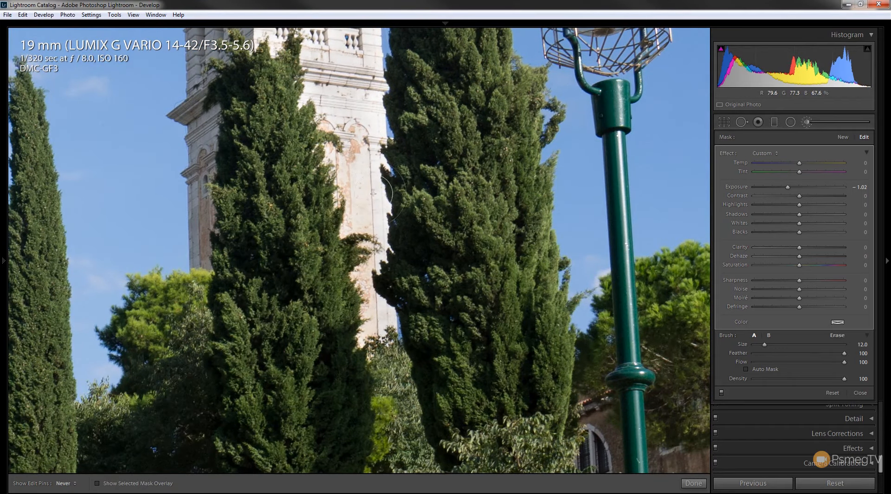
pyautogui.moveTo(393, 88)
pyautogui.mouseDown()
pyautogui.moveTo(355, 230)
pyautogui.moveTo(348, 472)
pyautogui.mouseUp()
pyautogui.moveTo(293, 245); pyautogui.dragTo(298, 323)
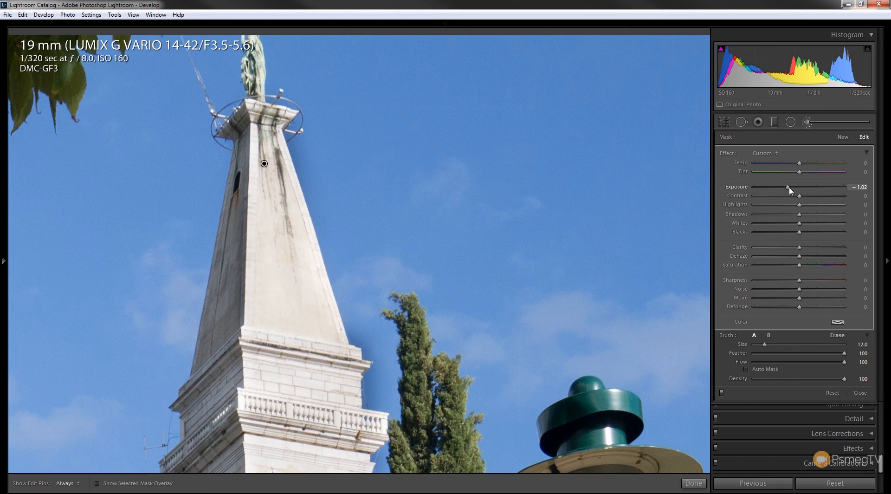
# Step: Set the tower mask's exposure to 0.10, highlights to −48 and whites to −41, and compare the photo with the brush effect off and on
pyautogui.moveTo(792, 191); pyautogui.dragTo(797, 192)
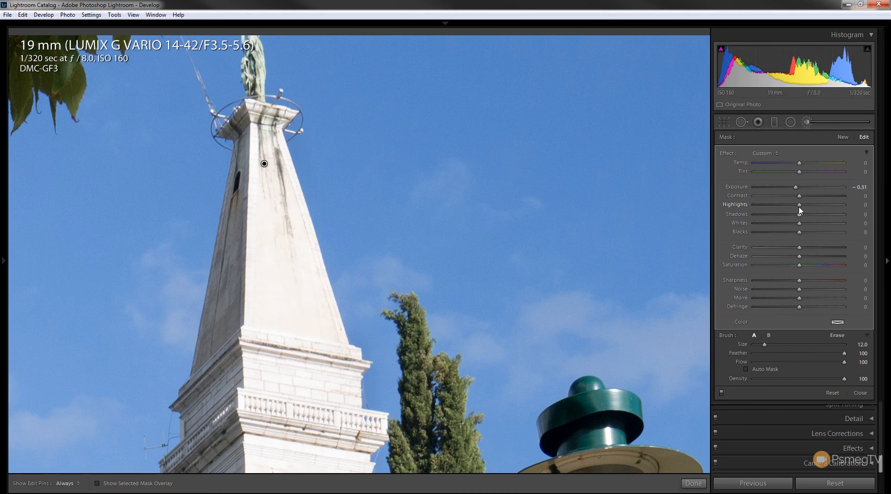
pyautogui.moveTo(797, 209); pyautogui.dragTo(791, 209)
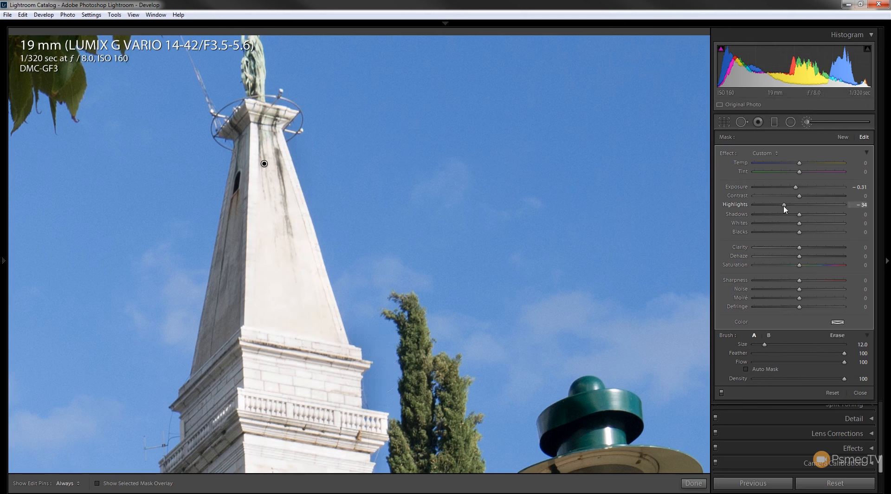
pyautogui.moveTo(799, 223); pyautogui.dragTo(790, 226)
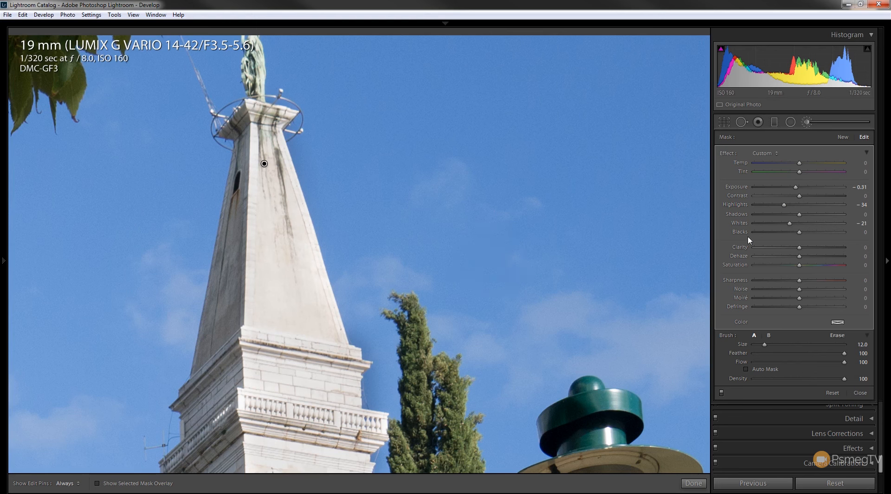
pyautogui.press('z')
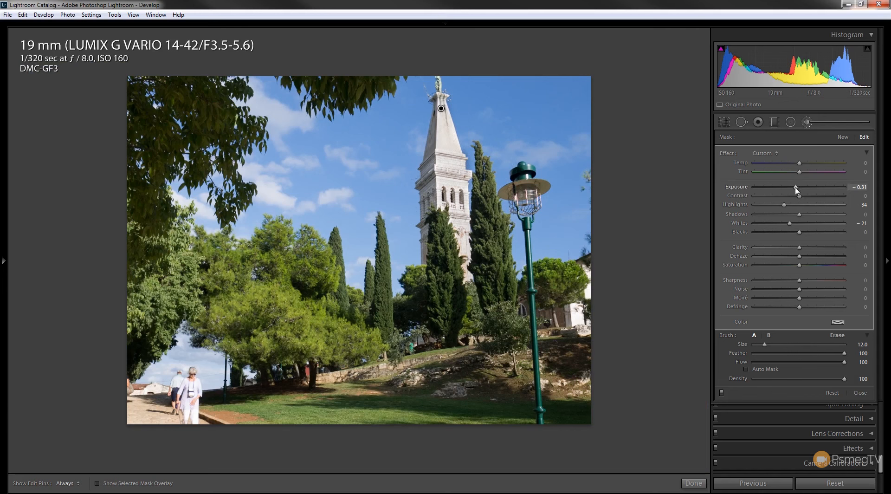
pyautogui.moveTo(795, 190); pyautogui.dragTo(798, 191)
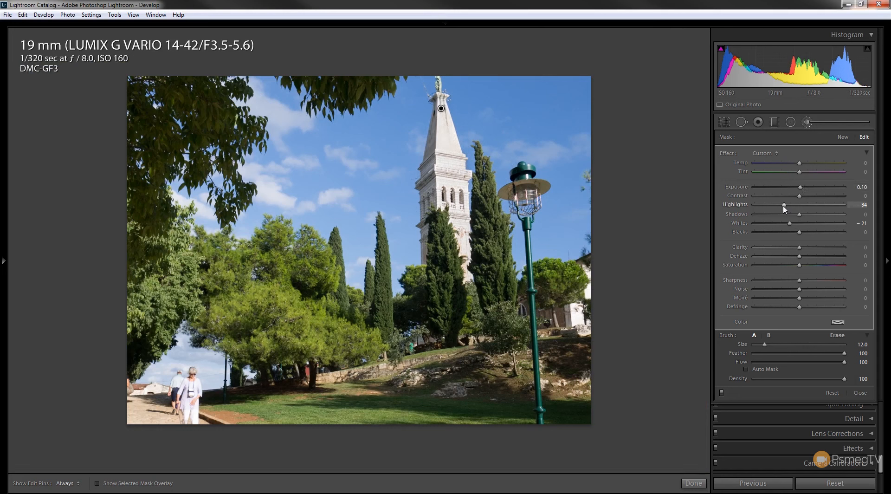
pyautogui.moveTo(783, 205); pyautogui.dragTo(780, 223)
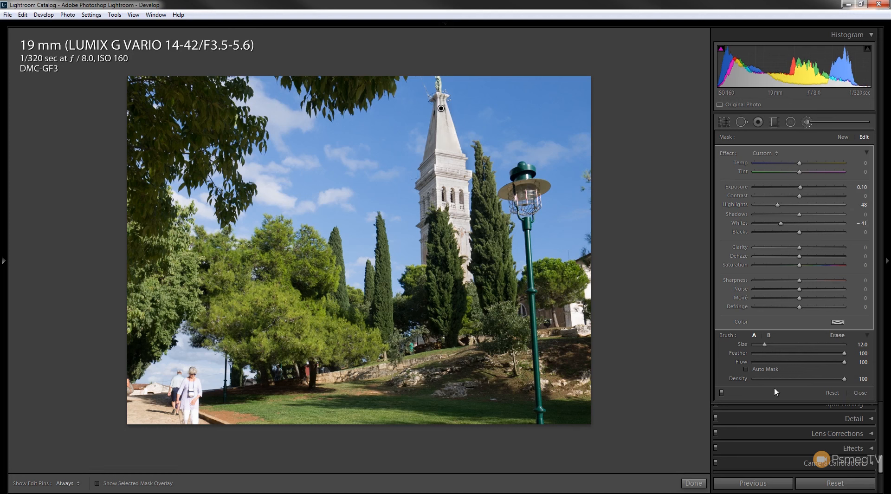
pyautogui.click(722, 392)
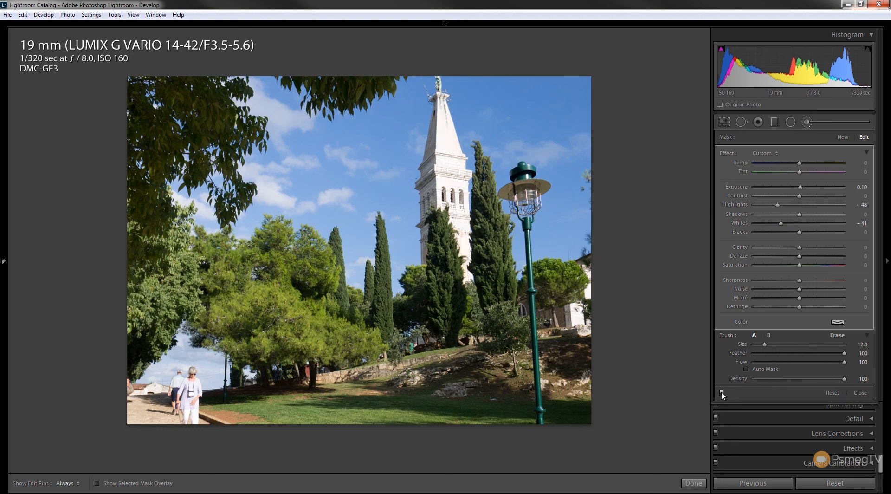
pyautogui.click(722, 393)
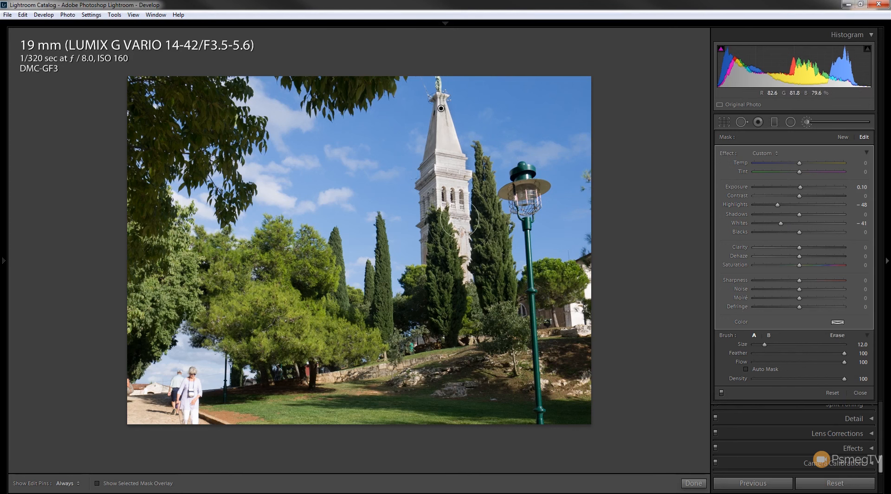
# Step: Try a minimal overall amount for the tower brush effect, set the amount to 38, and close the brush
pyautogui.click(866, 152)
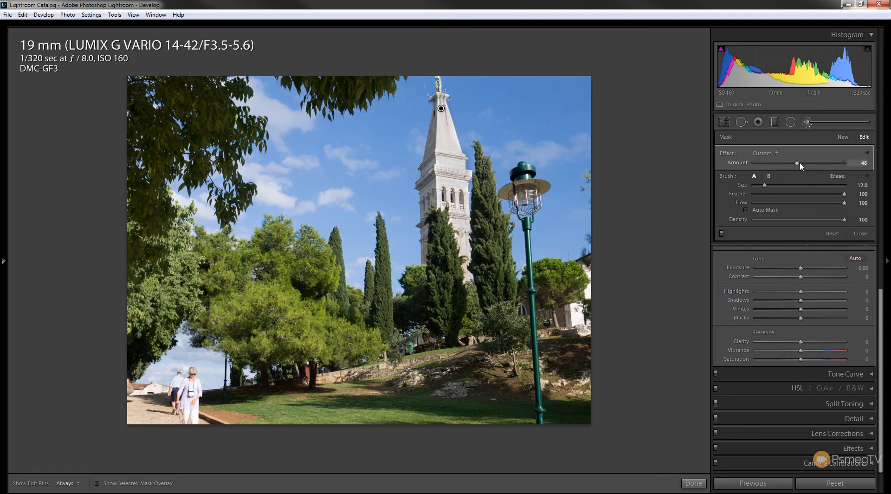
pyautogui.moveTo(798, 166); pyautogui.dragTo(753, 168)
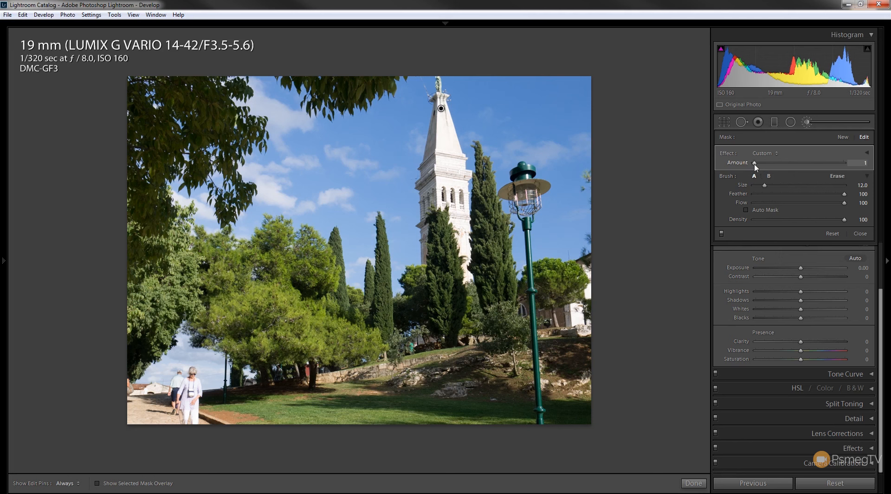
pyautogui.moveTo(755, 166); pyautogui.dragTo(789, 164)
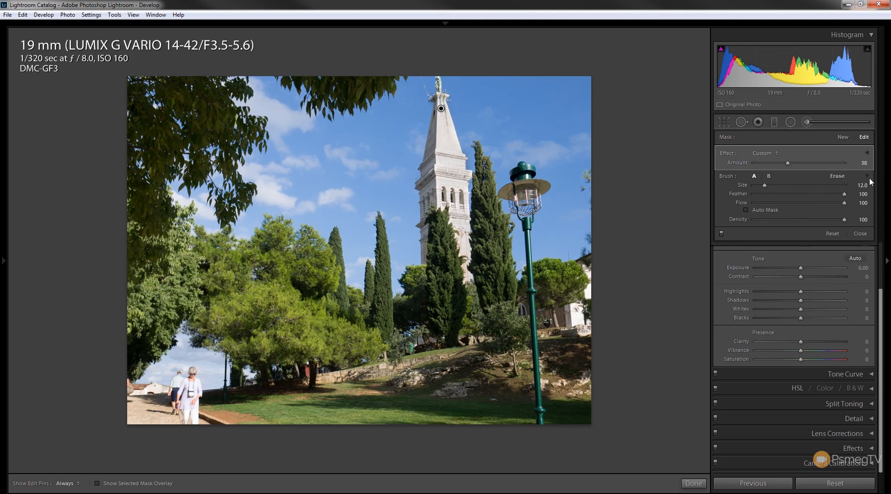
pyautogui.click(868, 153)
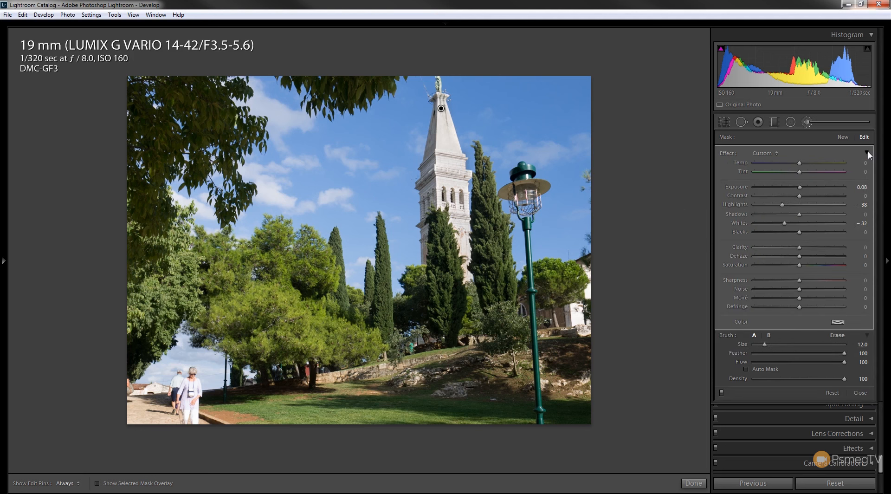
pyautogui.click(861, 393)
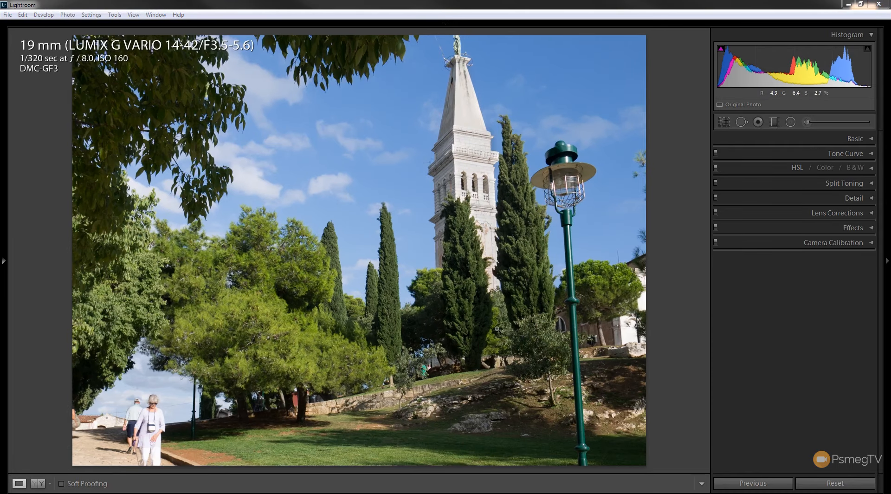
# Step: Set the whole photo's clarity to +36 and vibrance to +15
pyautogui.click(865, 142)
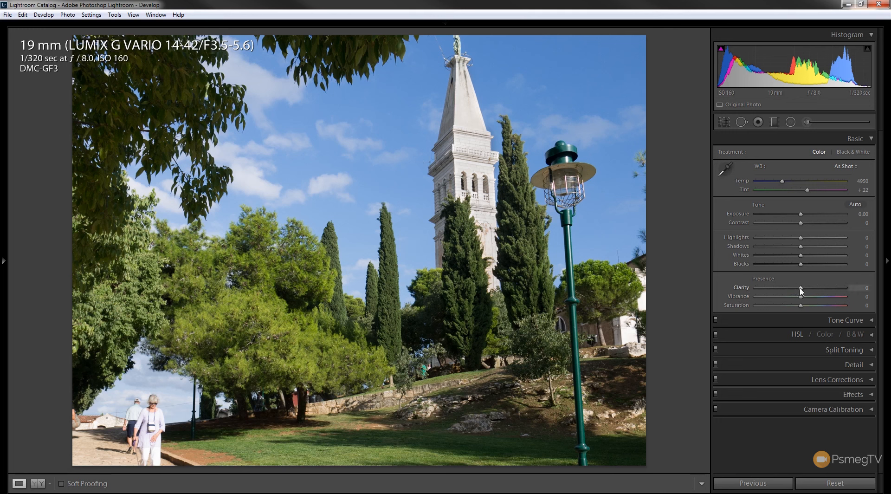
pyautogui.moveTo(801, 291); pyautogui.dragTo(818, 291)
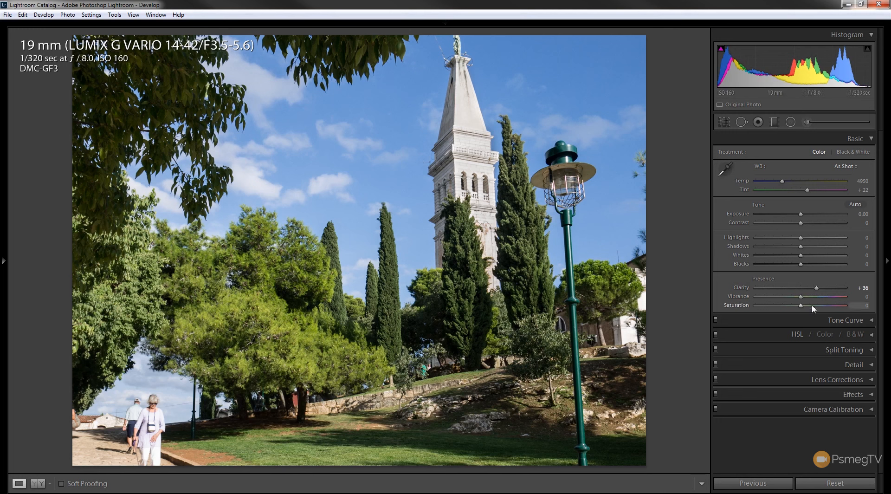
pyautogui.moveTo(803, 300); pyautogui.dragTo(809, 300)
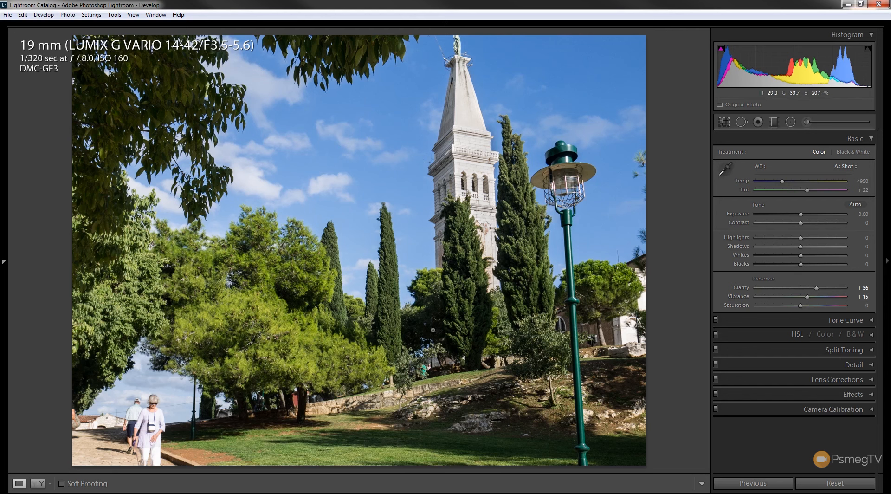
# Step: Set the whole photo's shadows to +31, highlights to −6 and whites to +15
pyautogui.hotkey('ctrl', '-')
pyautogui.hotkey('ctrl', '=')
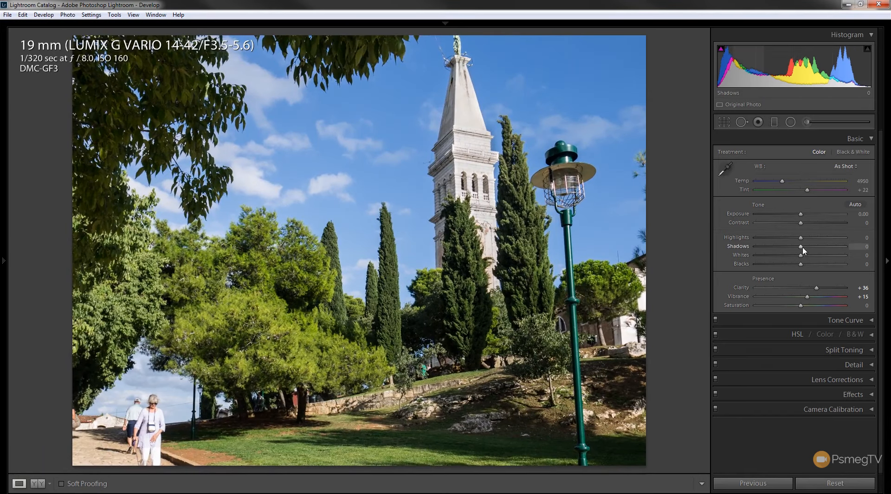
pyautogui.moveTo(806, 250); pyautogui.dragTo(818, 249)
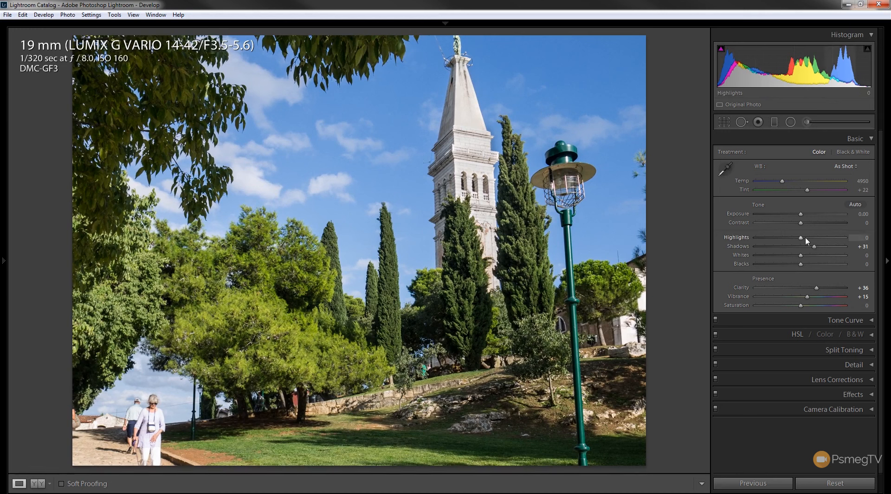
pyautogui.moveTo(803, 240)
pyautogui.mouseDown()
pyautogui.moveTo(795, 239)
pyautogui.moveTo(809, 260)
pyautogui.moveTo(800, 241)
pyautogui.mouseUp()
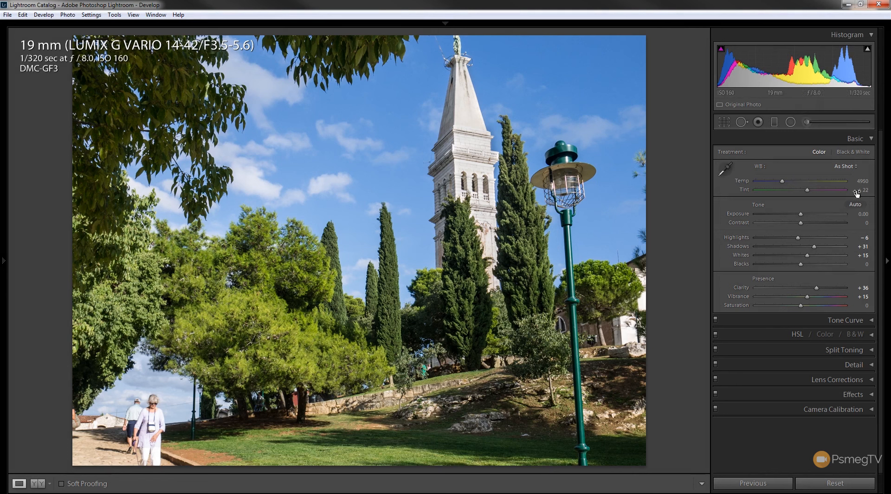
# Step: Set the tone curve's highlights to +13 and shadows to −14, and compare the photo with the curve off and on
pyautogui.click(870, 138)
pyautogui.click(871, 155)
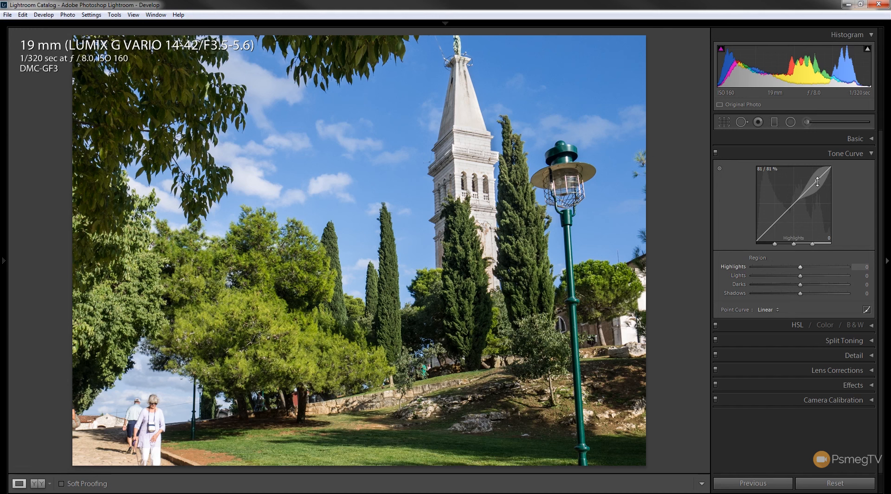
pyautogui.moveTo(817, 180); pyautogui.dragTo(817, 170)
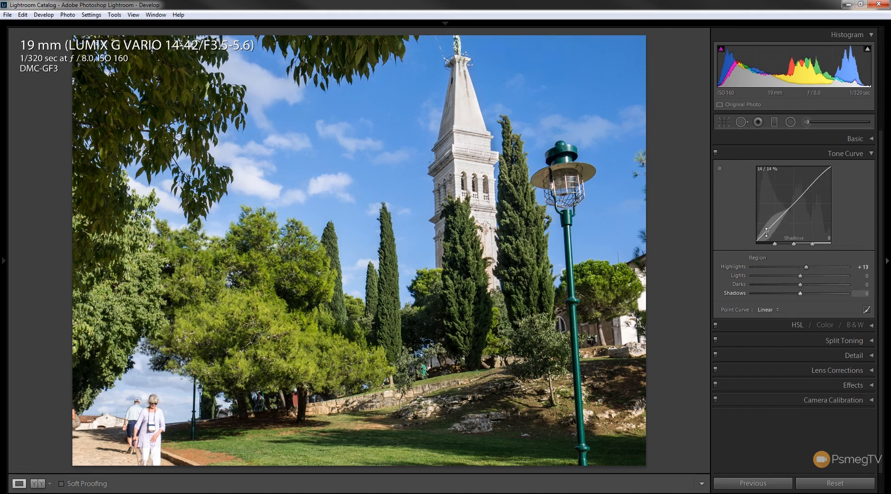
pyautogui.moveTo(767, 231); pyautogui.dragTo(767, 232)
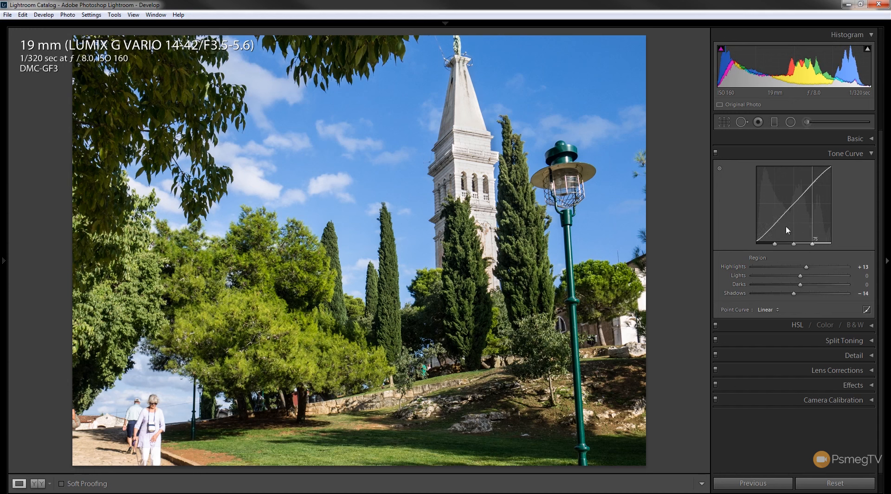
pyautogui.click(715, 153)
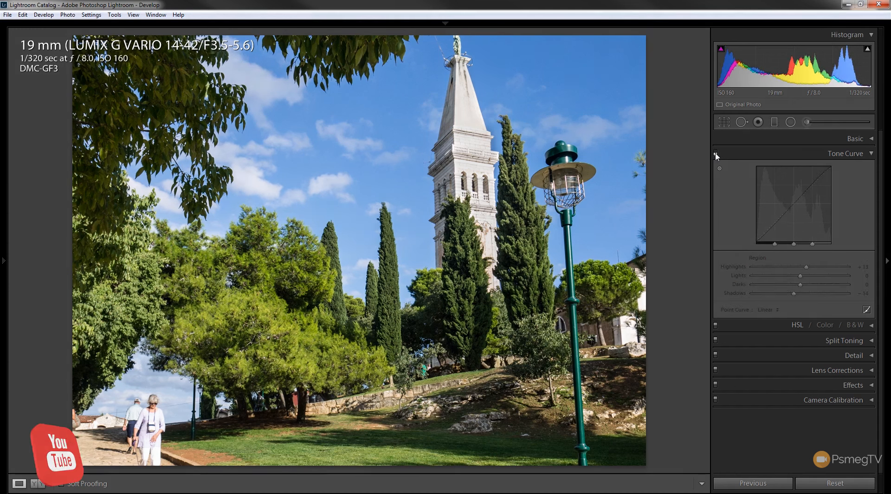
pyautogui.click(716, 153)
pyautogui.click(715, 153)
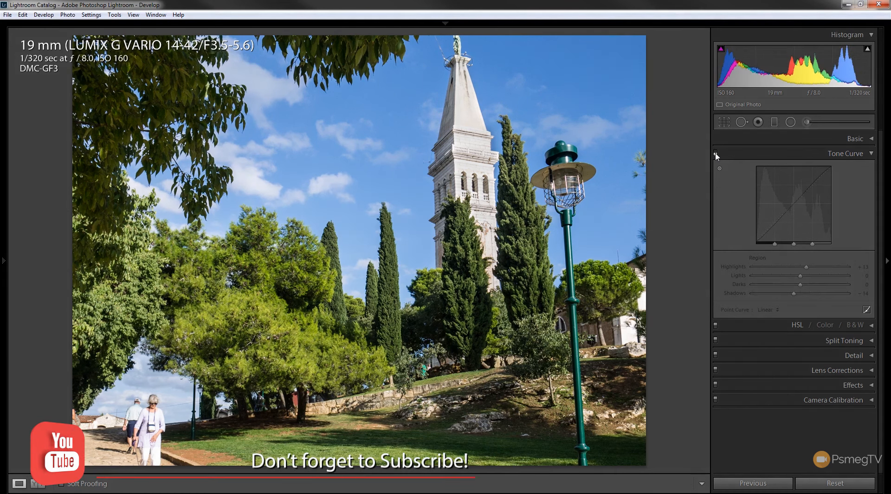
pyautogui.click(715, 153)
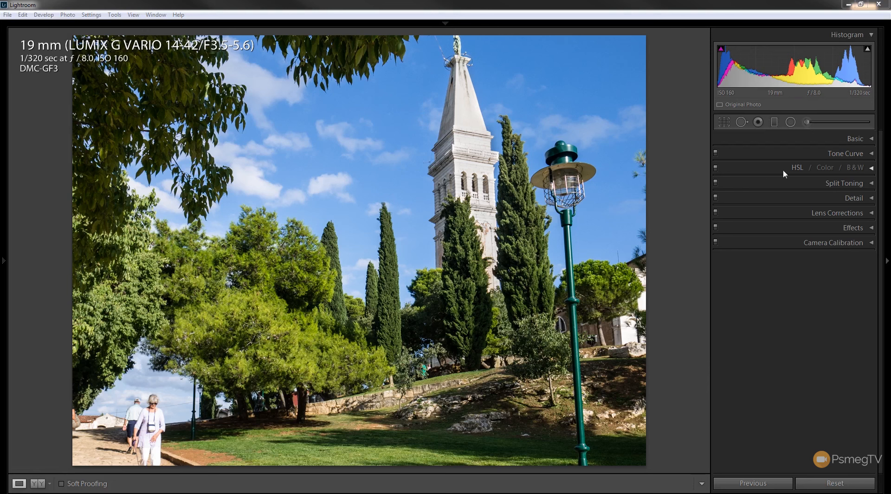
# Step: Boost saturation with targeted adjustment on the sky to blue +35 and purple +3, and on the trees to yellow +31 and green +40
pyautogui.click(872, 169)
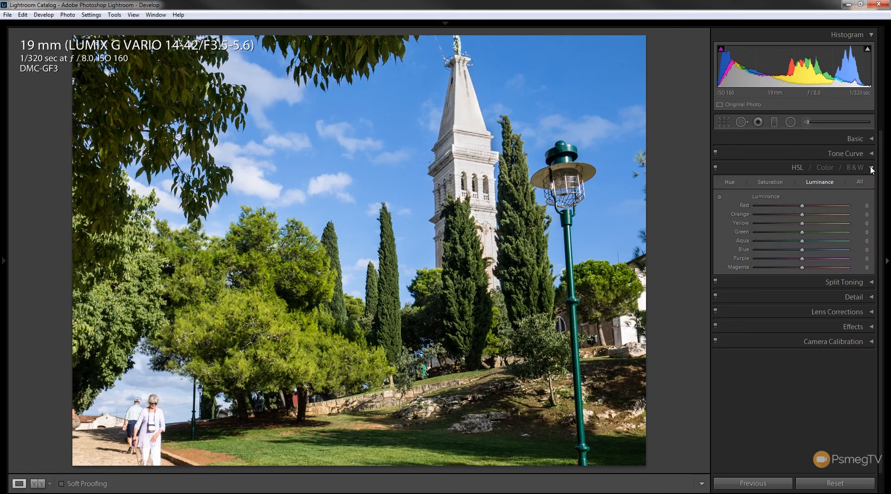
pyautogui.click(825, 168)
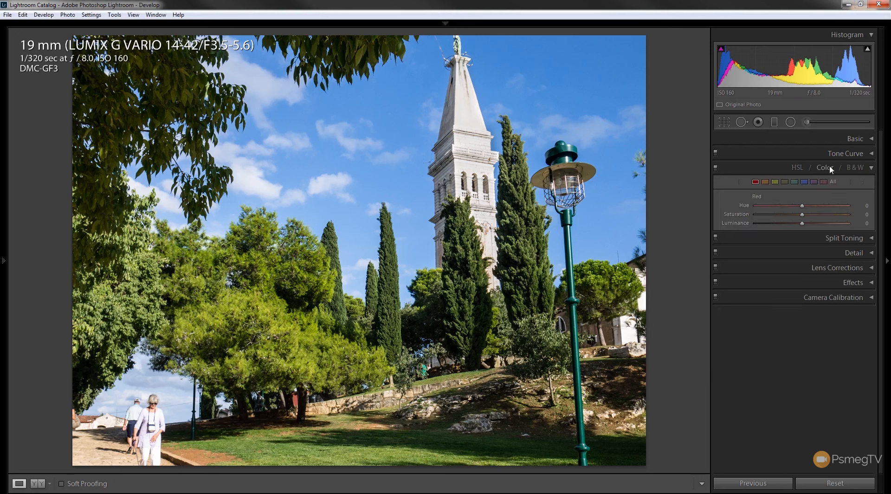
pyautogui.click(798, 168)
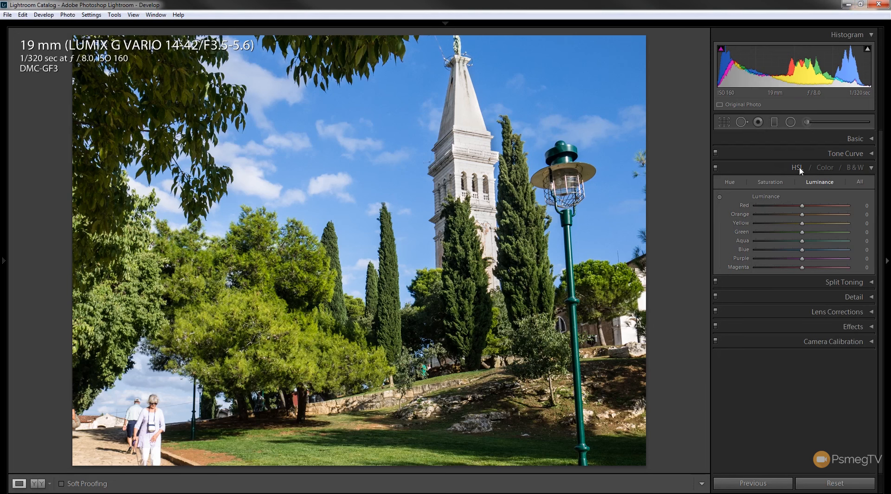
pyautogui.click(859, 182)
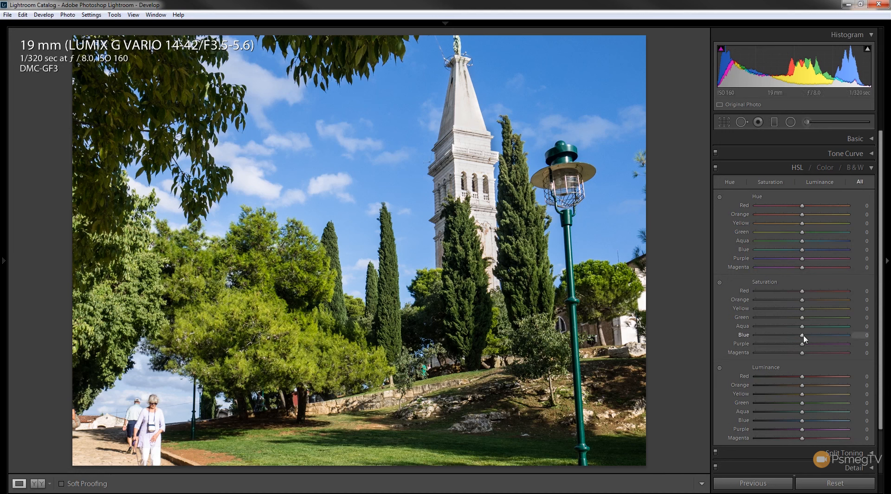
pyautogui.click(720, 282)
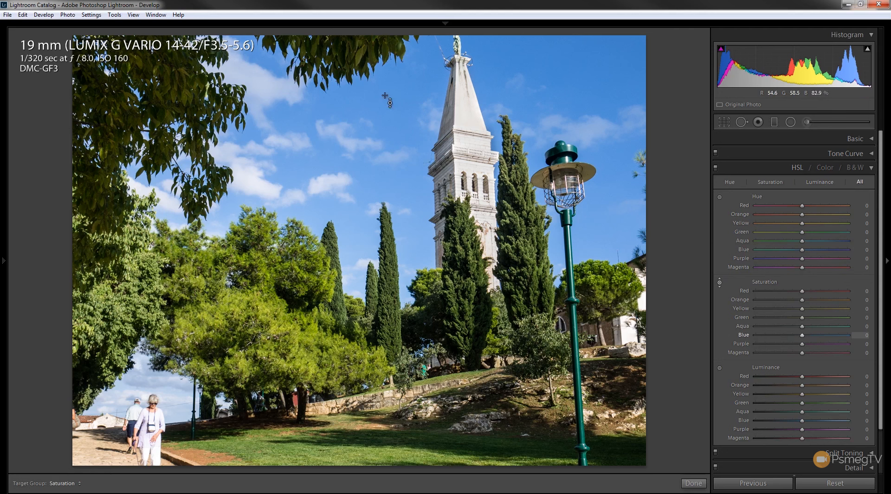
pyautogui.moveTo(589, 112); pyautogui.dragTo(589, 92)
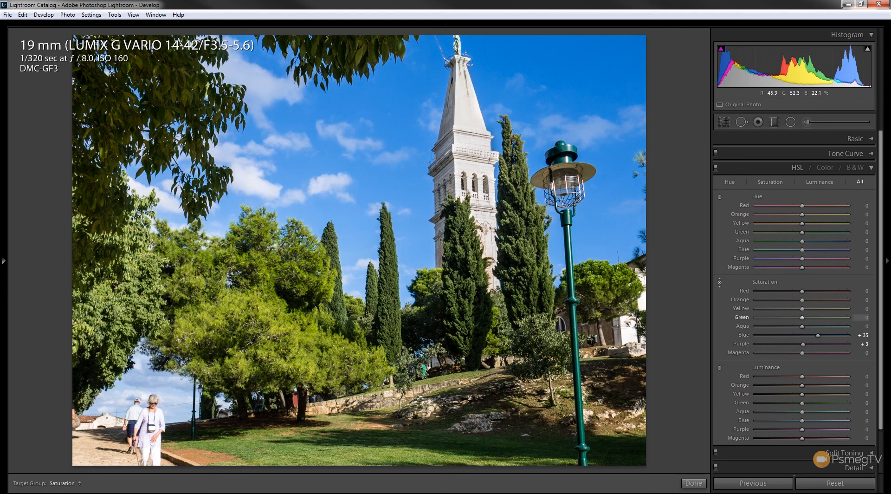
pyautogui.moveTo(260, 320); pyautogui.dragTo(260, 306)
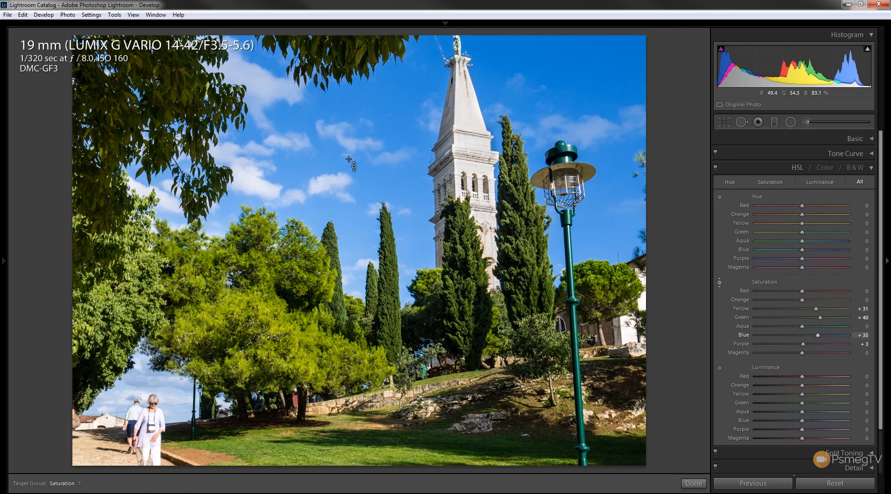
pyautogui.click(720, 282)
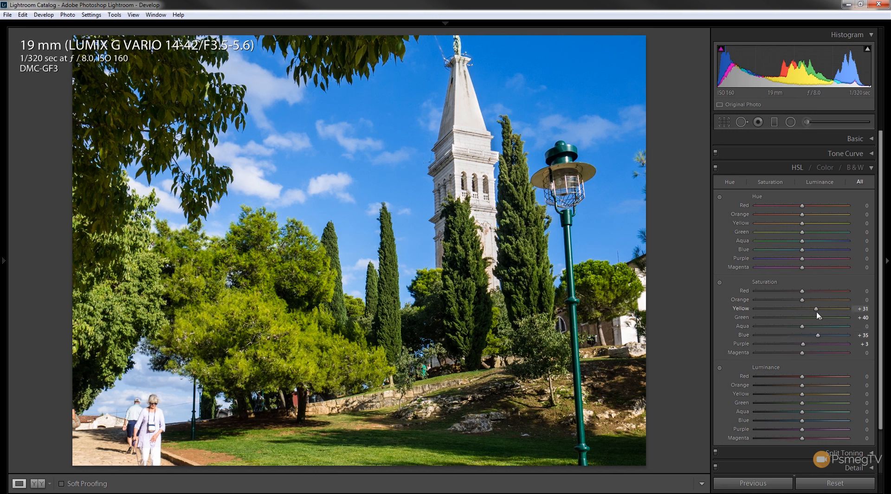
# Step: Reduce the HSL saturation boost to yellow +11, green +25 and blue +24
pyautogui.moveTo(820, 317); pyautogui.dragTo(806, 309)
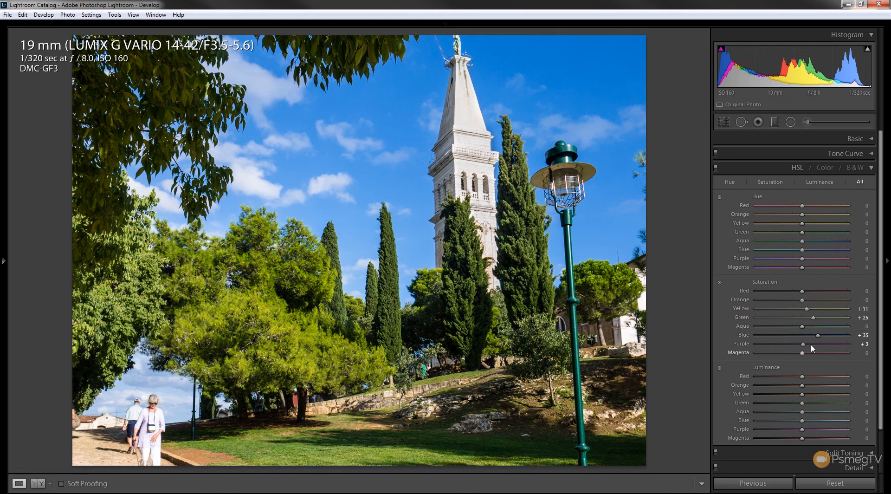
pyautogui.moveTo(819, 339); pyautogui.dragTo(816, 339)
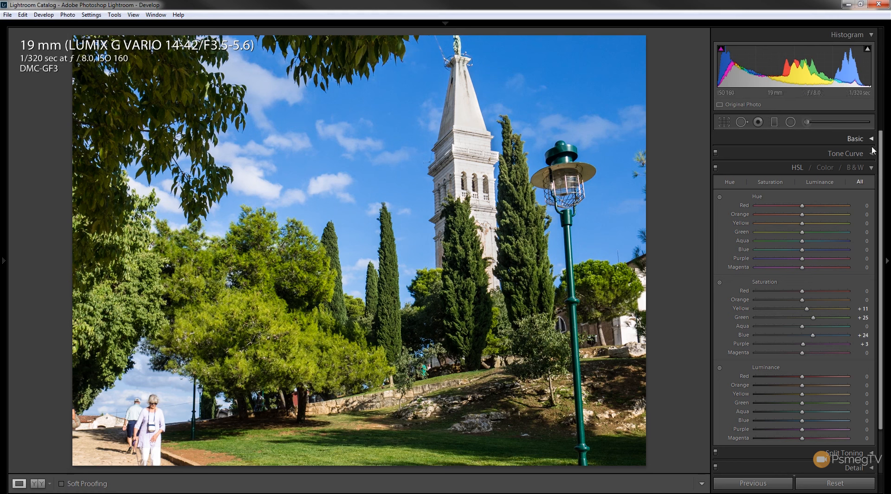
pyautogui.click(872, 169)
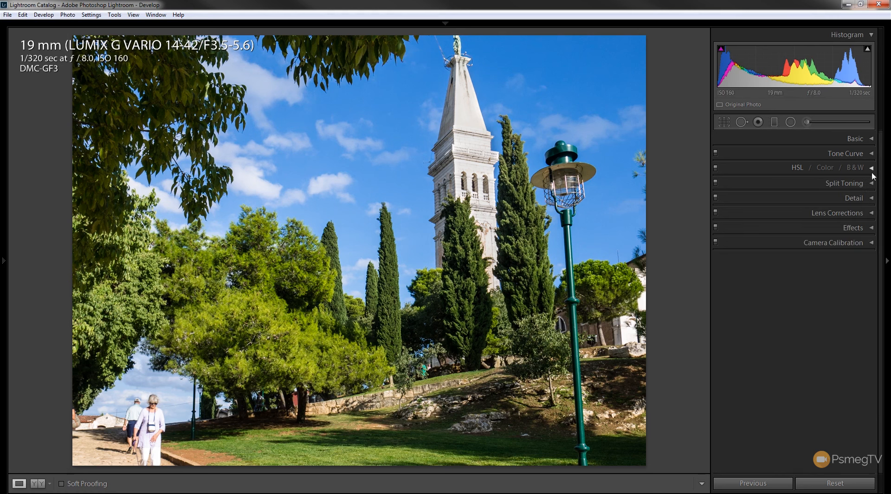
# Step: Add a subtle dark post-crop vignette with the amount at −17, in Highlight Priority style
pyautogui.click(873, 228)
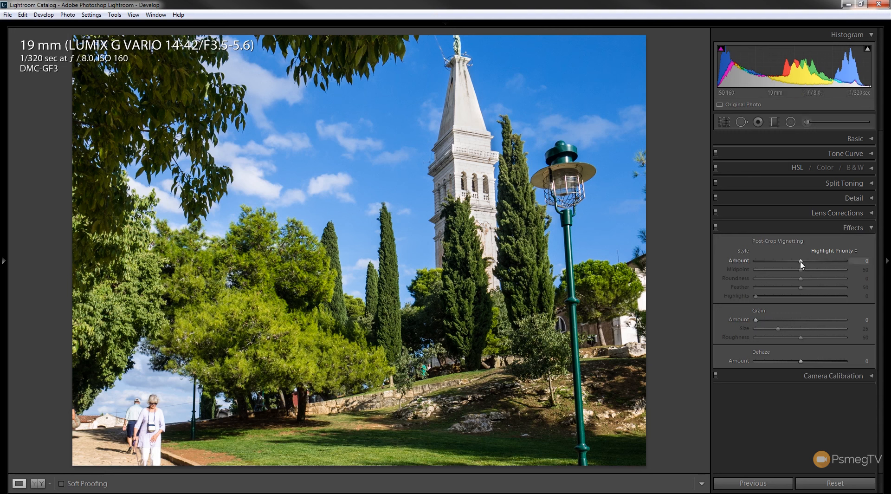
pyautogui.moveTo(801, 263); pyautogui.dragTo(791, 264)
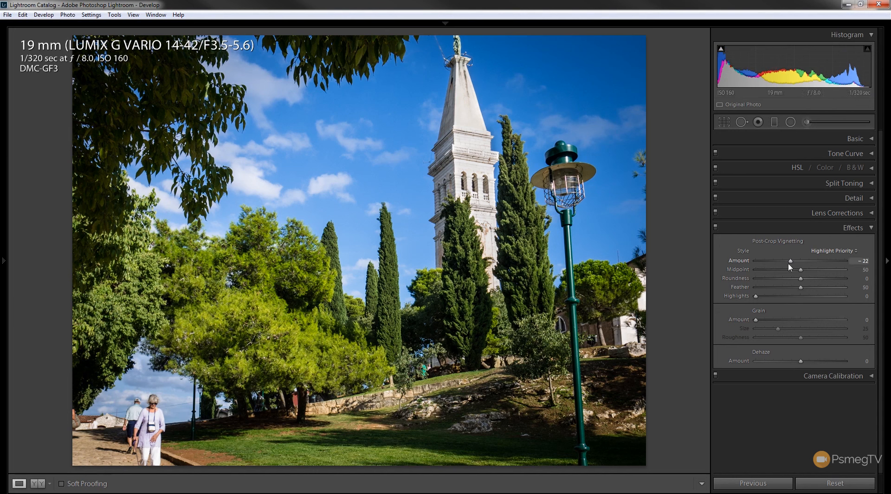
pyautogui.moveTo(791, 265); pyautogui.dragTo(795, 266)
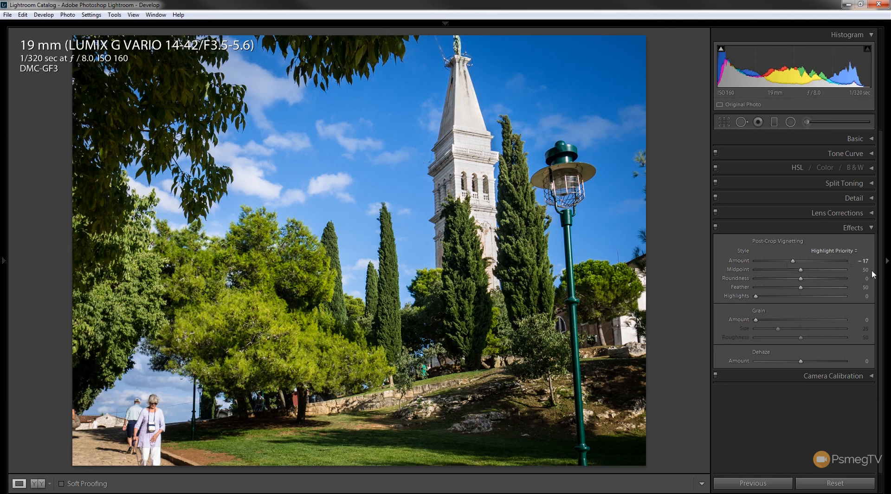
pyautogui.click(872, 231)
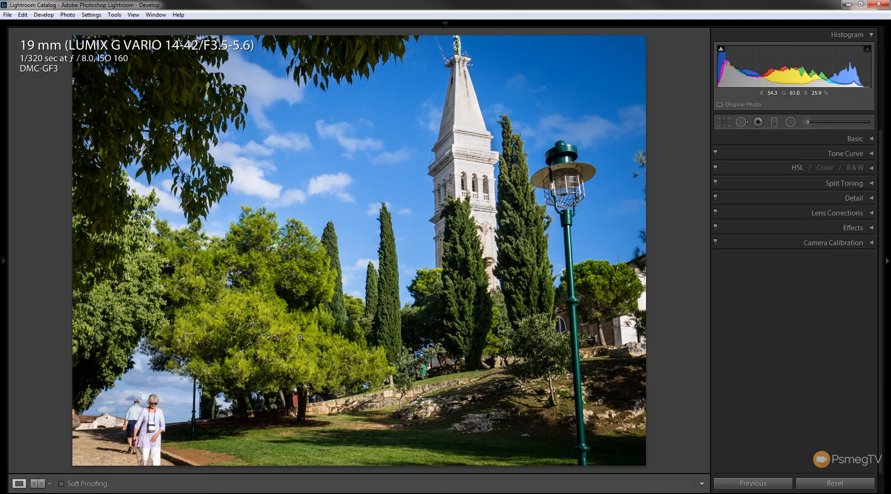
# Step: Set the sharpening masking to 94 while previewing the edge mask on the cypresses and shrubs at close range
pyautogui.click(315, 334)
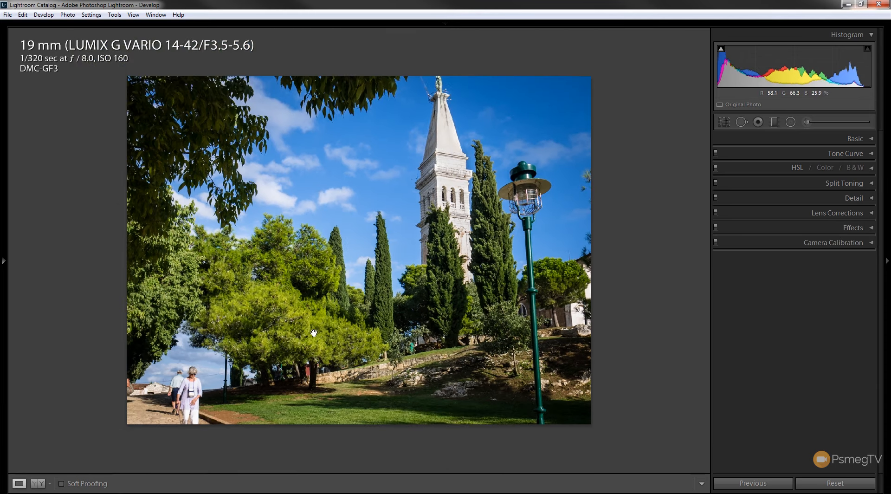
pyautogui.click(309, 305)
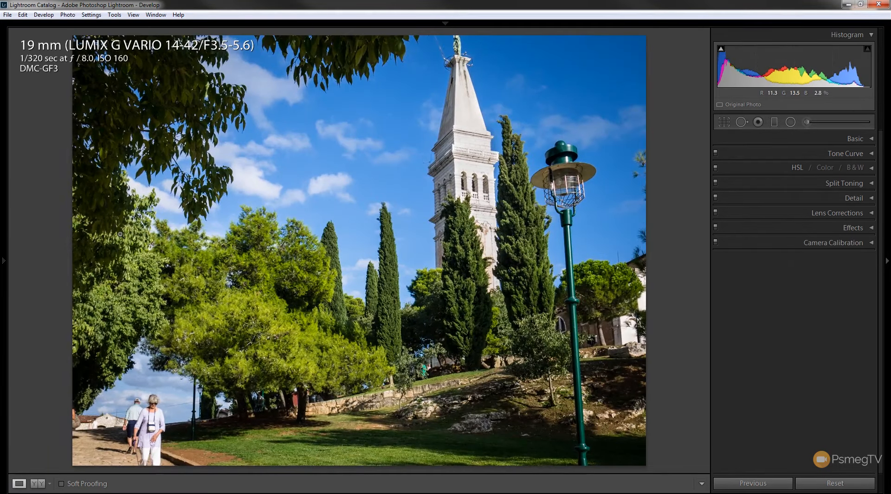
pyautogui.click(280, 338)
pyautogui.moveTo(493, 109); pyautogui.dragTo(241, 283)
pyautogui.moveTo(449, 288); pyautogui.dragTo(243, 259)
pyautogui.moveTo(501, 303); pyautogui.dragTo(320, 191)
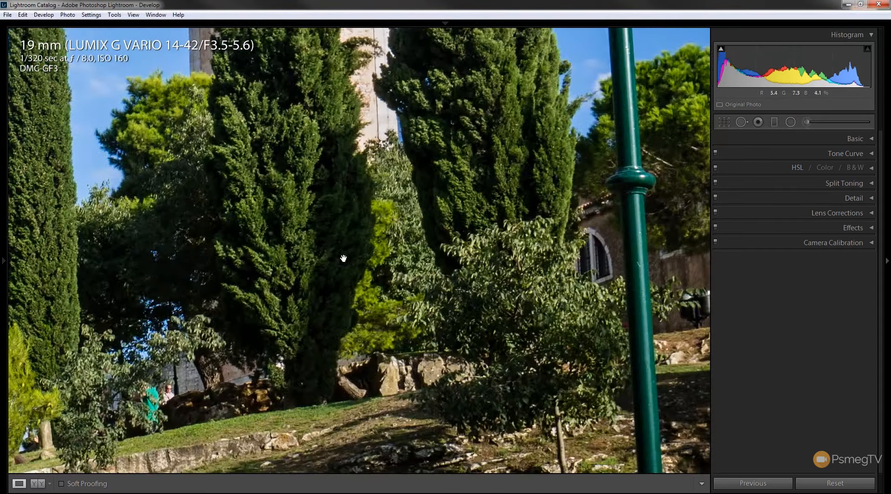
pyautogui.moveTo(295, 240); pyautogui.dragTo(312, 239)
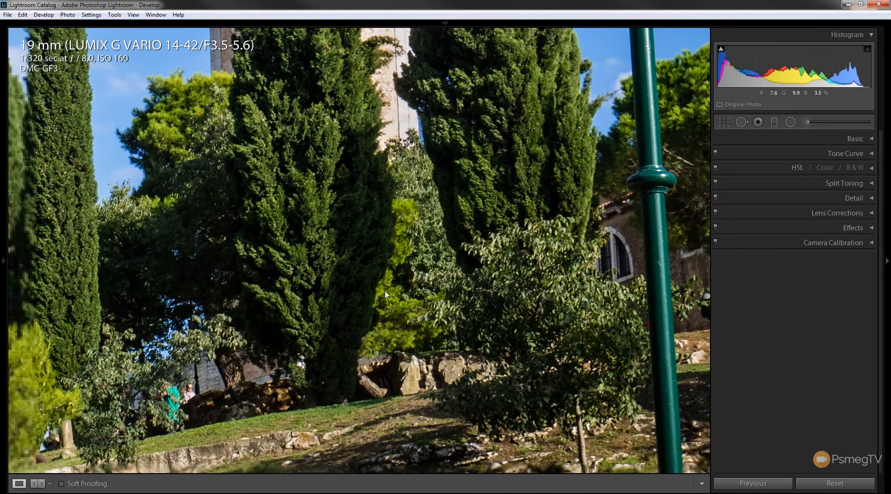
pyautogui.click(869, 198)
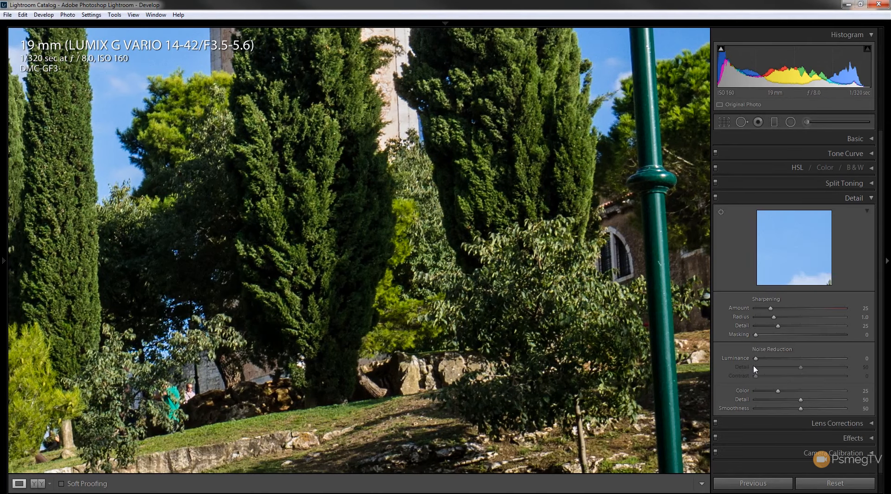
pyautogui.press('alt')
pyautogui.moveTo(756, 336); pyautogui.dragTo(835, 336)
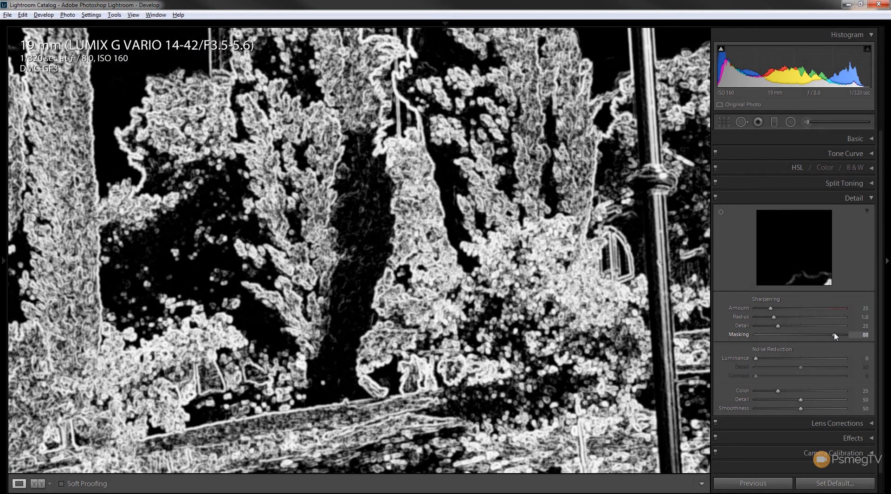
pyautogui.moveTo(836, 335); pyautogui.dragTo(841, 337)
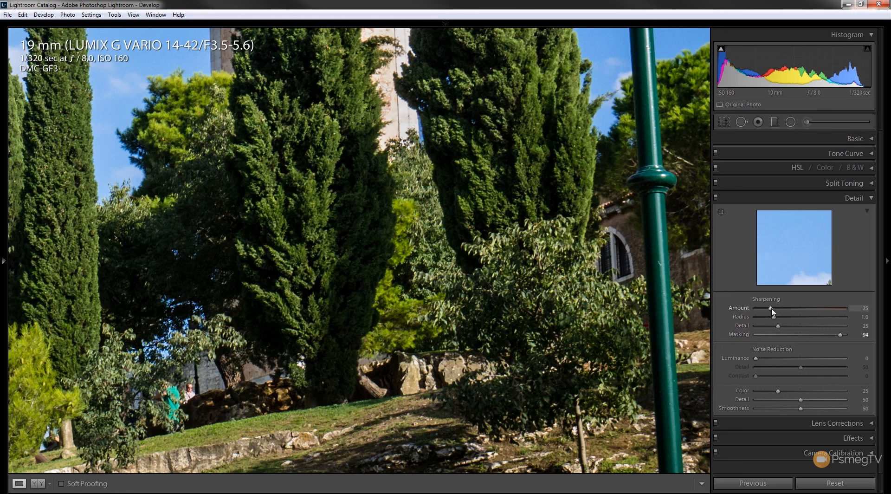
# Step: Set the sharpening amount to 70, radius to 1.5 and detail to 50, and inspect the sharpened photo up close
pyautogui.moveTo(773, 311); pyautogui.dragTo(795, 311)
pyautogui.moveTo(779, 326)
pyautogui.mouseDown()
pyautogui.moveTo(816, 326)
pyautogui.moveTo(781, 328)
pyautogui.moveTo(800, 327)
pyautogui.moveTo(784, 320)
pyautogui.mouseUp()
pyautogui.click(209, 137)
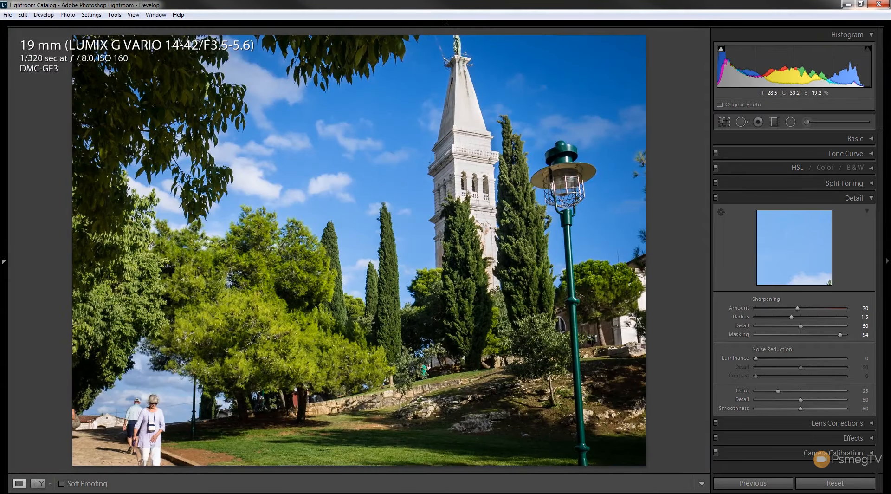
pyautogui.click(485, 205)
pyautogui.moveTo(423, 349); pyautogui.dragTo(394, 448)
pyautogui.moveTo(421, 56); pyautogui.dragTo(505, 103)
pyautogui.moveTo(395, 400); pyautogui.dragTo(417, 280)
pyautogui.click(416, 280)
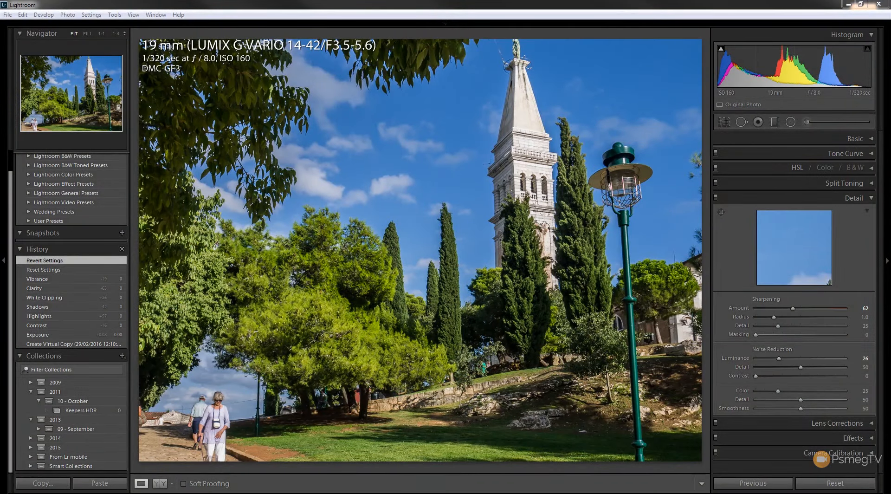
# Step: Compare the reset and reverted history states of the earlier edit of the tower photo
pyautogui.click(60, 271)
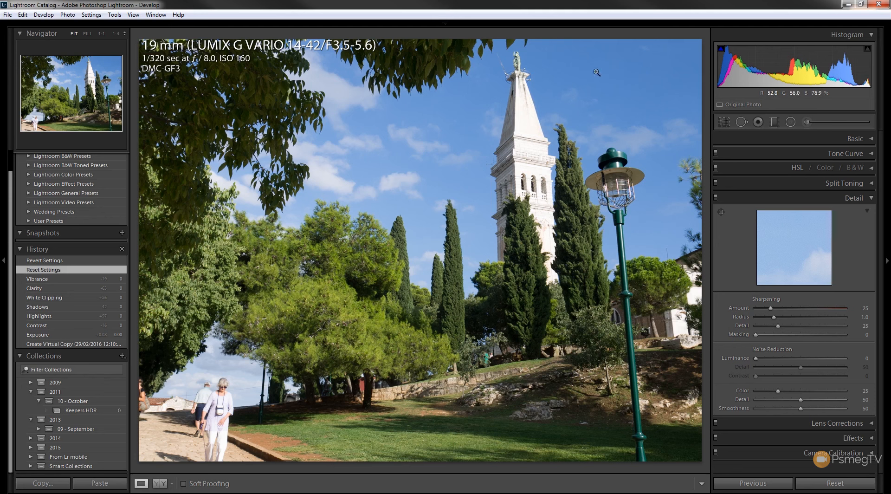
pyautogui.click(51, 262)
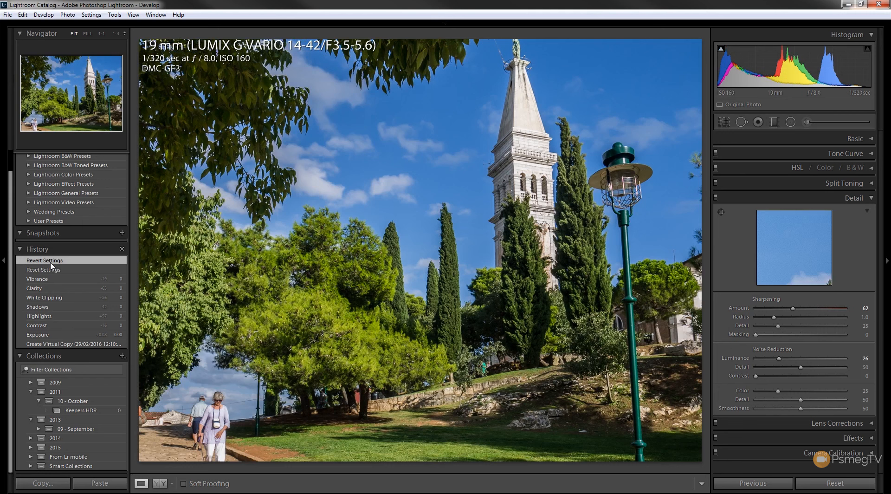